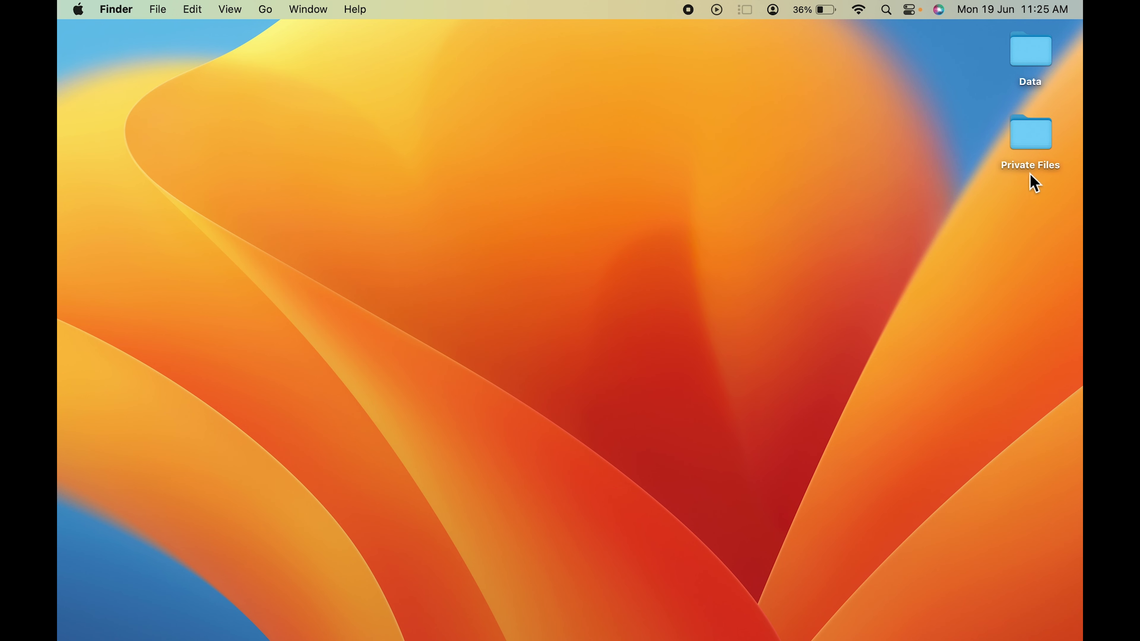
# Look inside the Private Files folder on the desktop, then close its window
pyautogui.doubleClick(1030, 134)
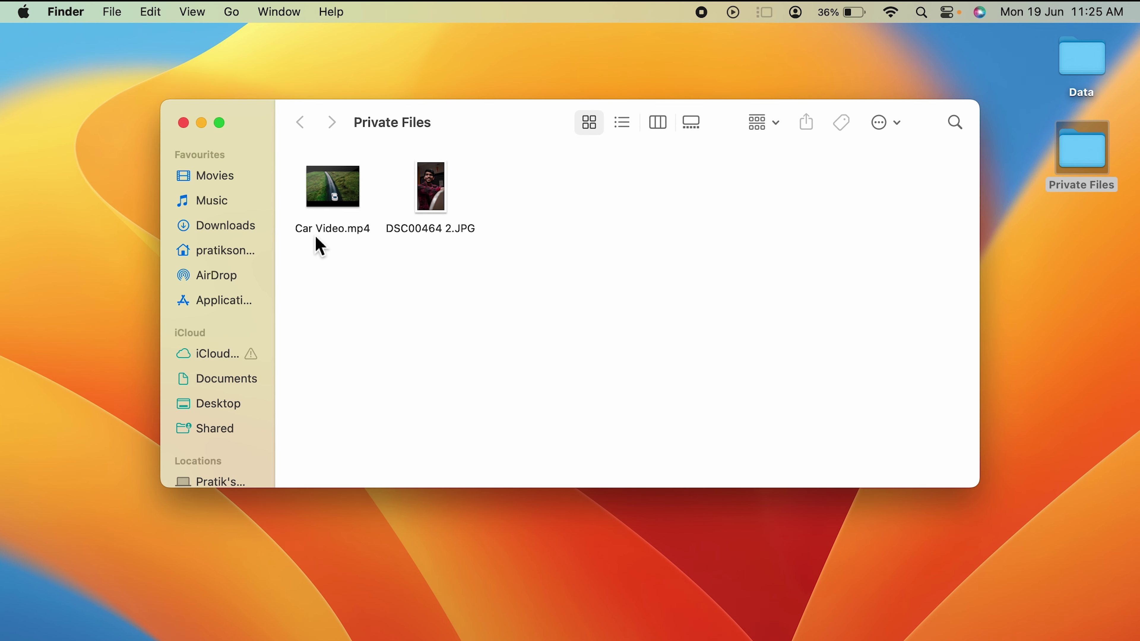
pyautogui.click(188, 128)
pyautogui.click(1072, 275)
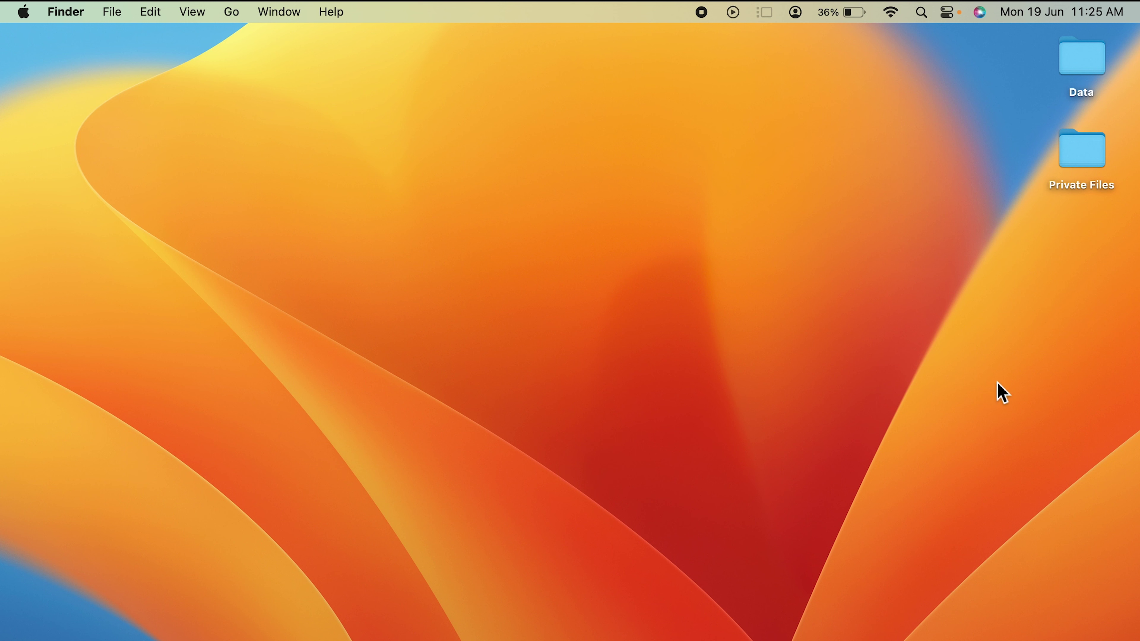
# Launch Disk Utility by searching 'Disk' in Spotlight
pyautogui.press('super+space')
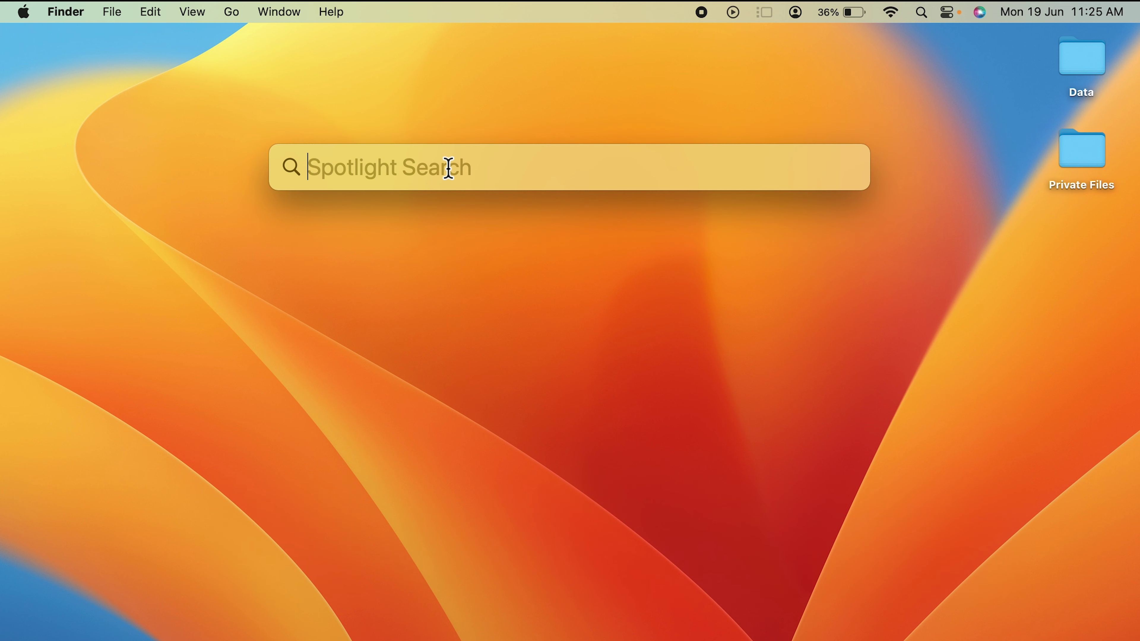
pyautogui.write('Disk')
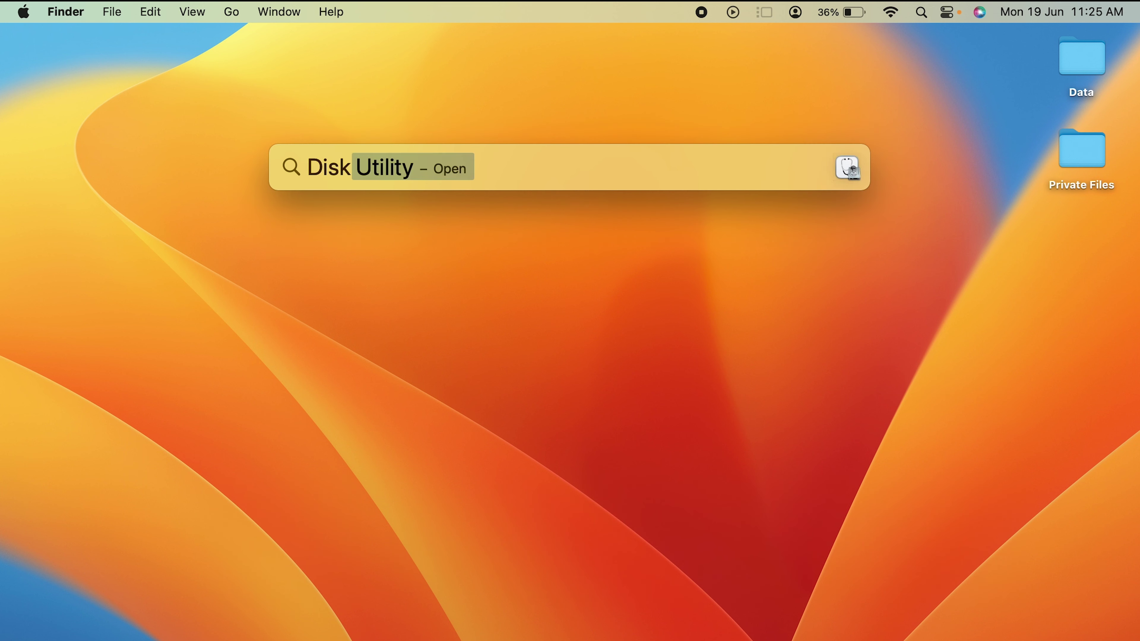
pyautogui.press('Return')
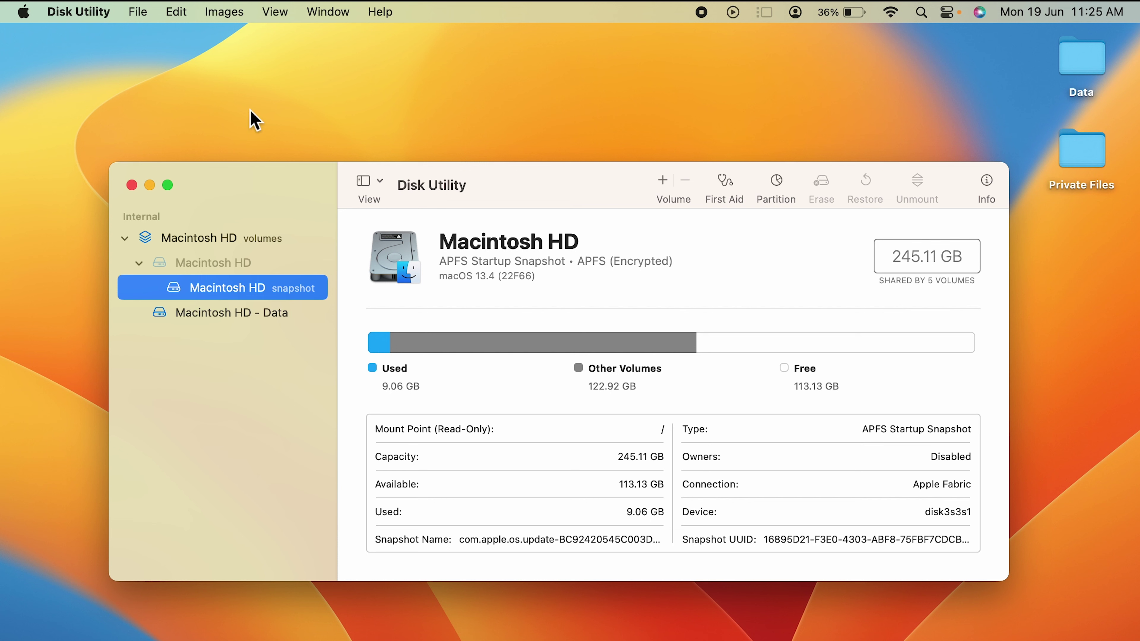
# Start a new blank disk image from File > New Image and begin the Save As name
pyautogui.click(139, 19)
pyautogui.moveTo(145, 40)
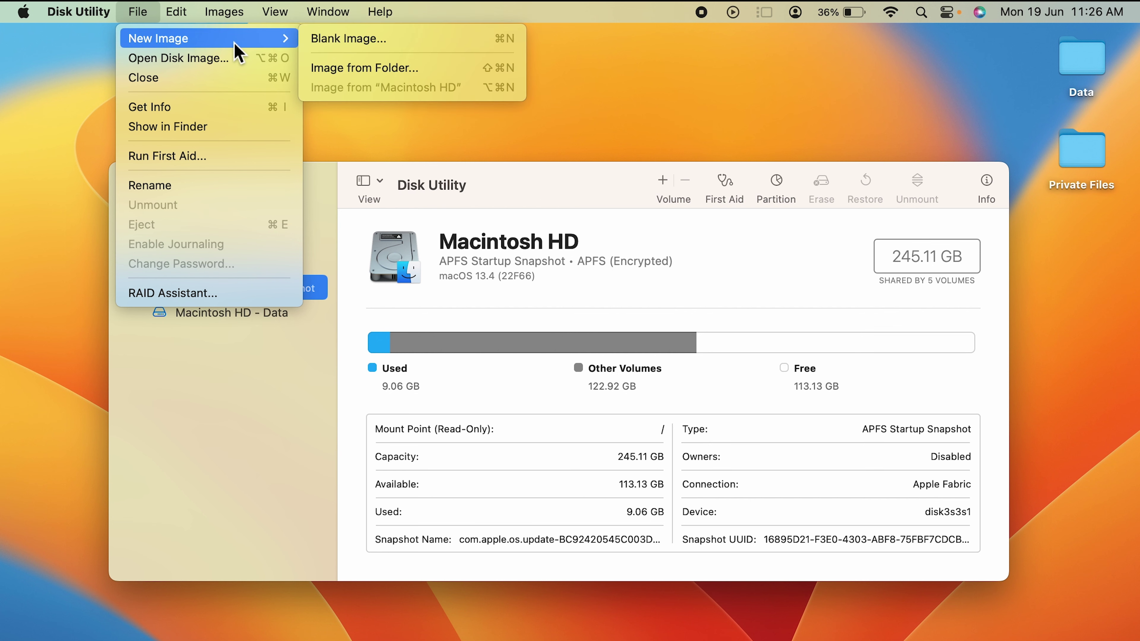
pyautogui.click(426, 43)
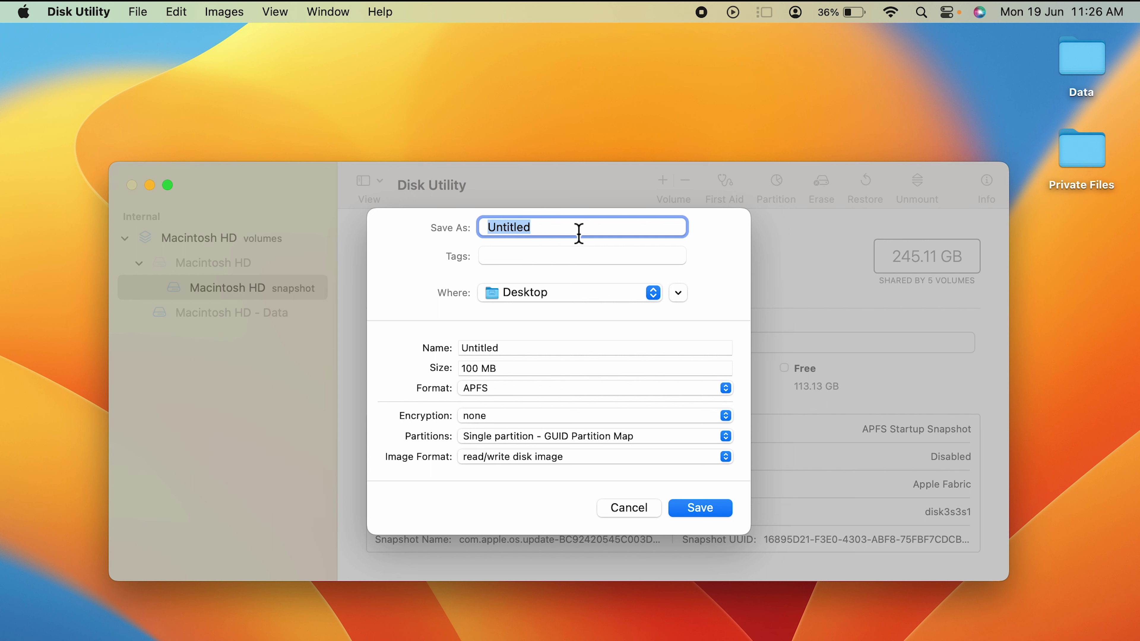
pyautogui.write('Locked Folder')
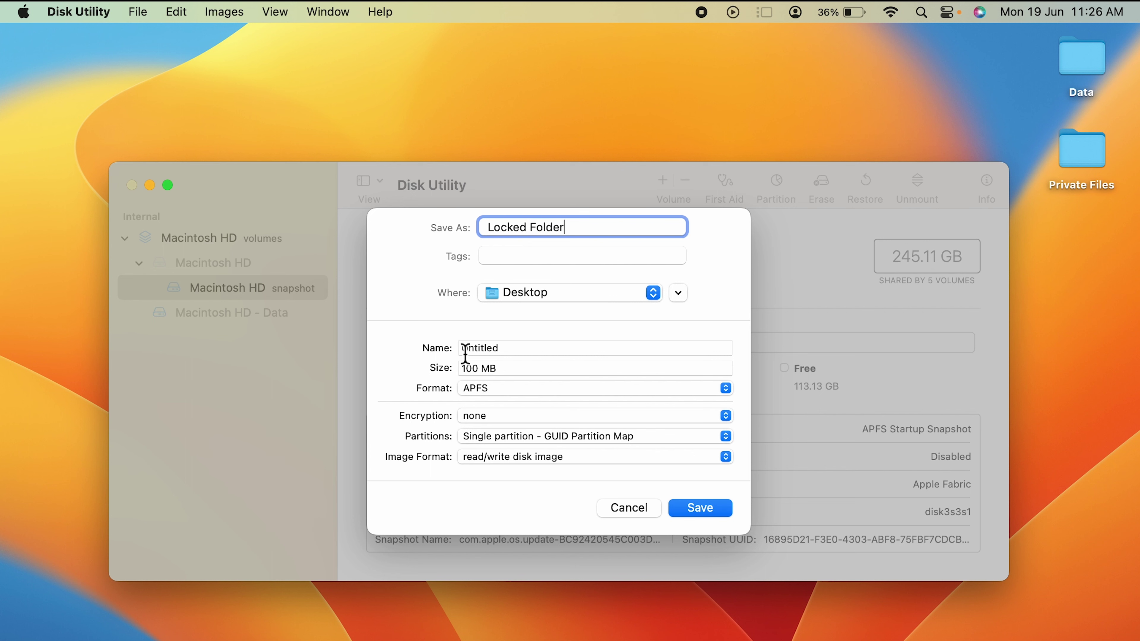
# Set the volume name to 'Locked Folder' and keep Desktop as the save location
pyautogui.click(537, 349)
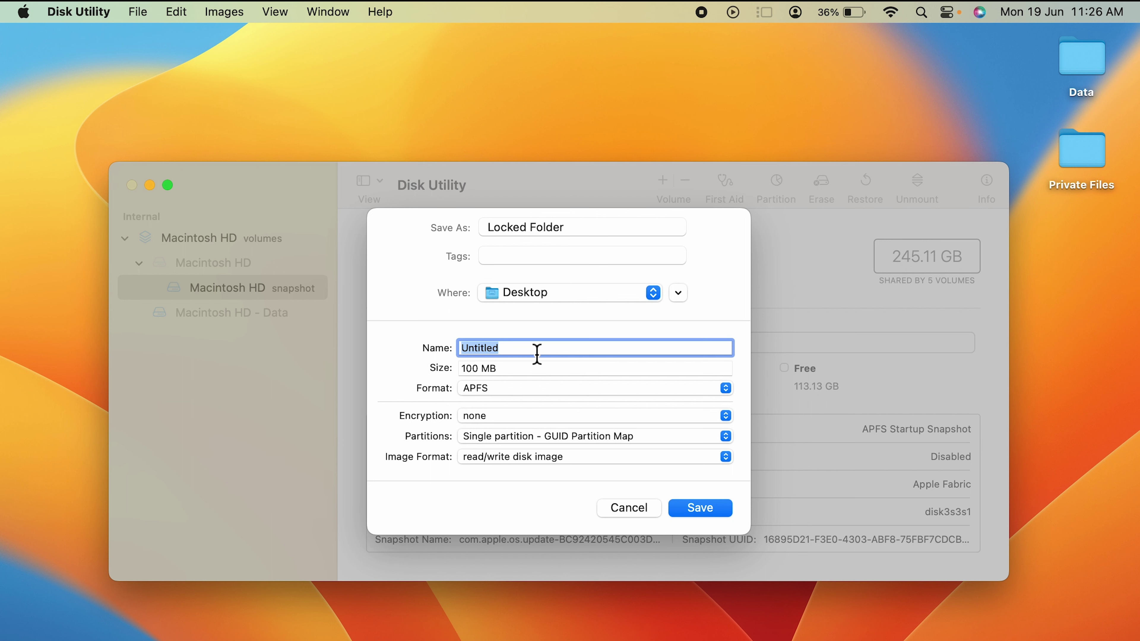
pyautogui.write('Locked Folder')
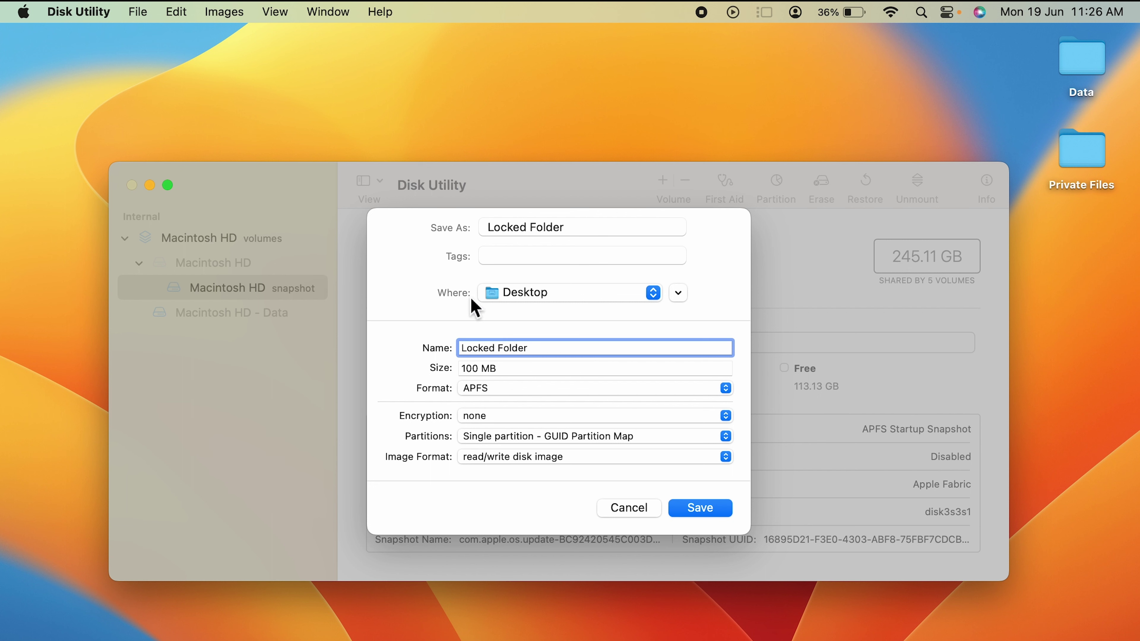
pyautogui.click(653, 295)
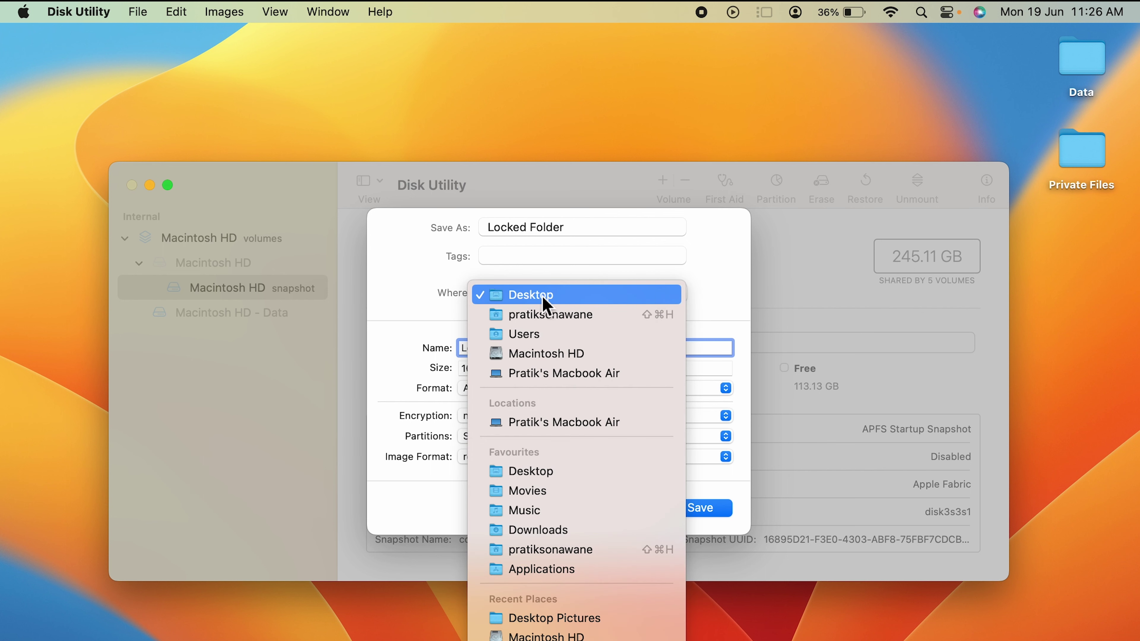
pyautogui.click(396, 296)
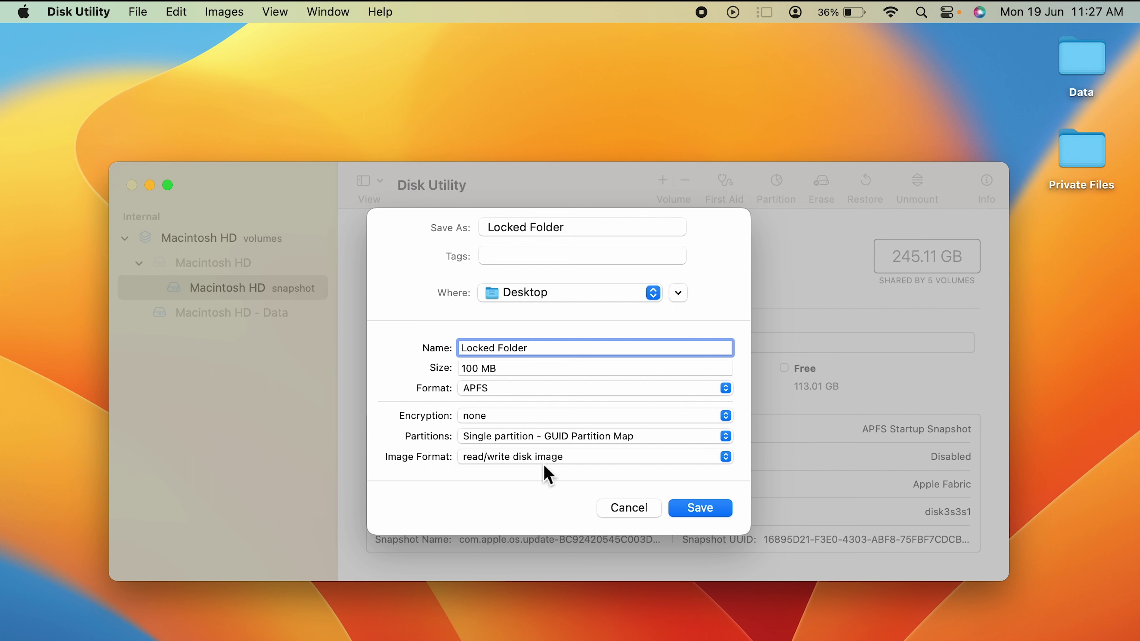
# Set Image Format to sparse disk image, size to 1 GB, and encryption to 256-bit AES
pyautogui.click(564, 459)
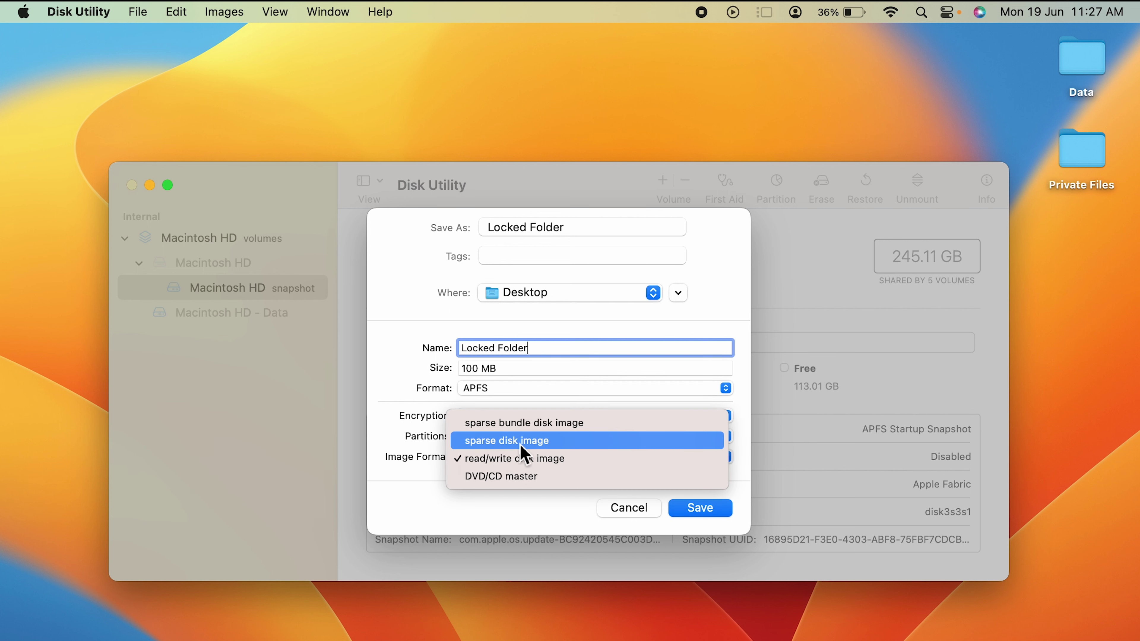
pyautogui.click(568, 449)
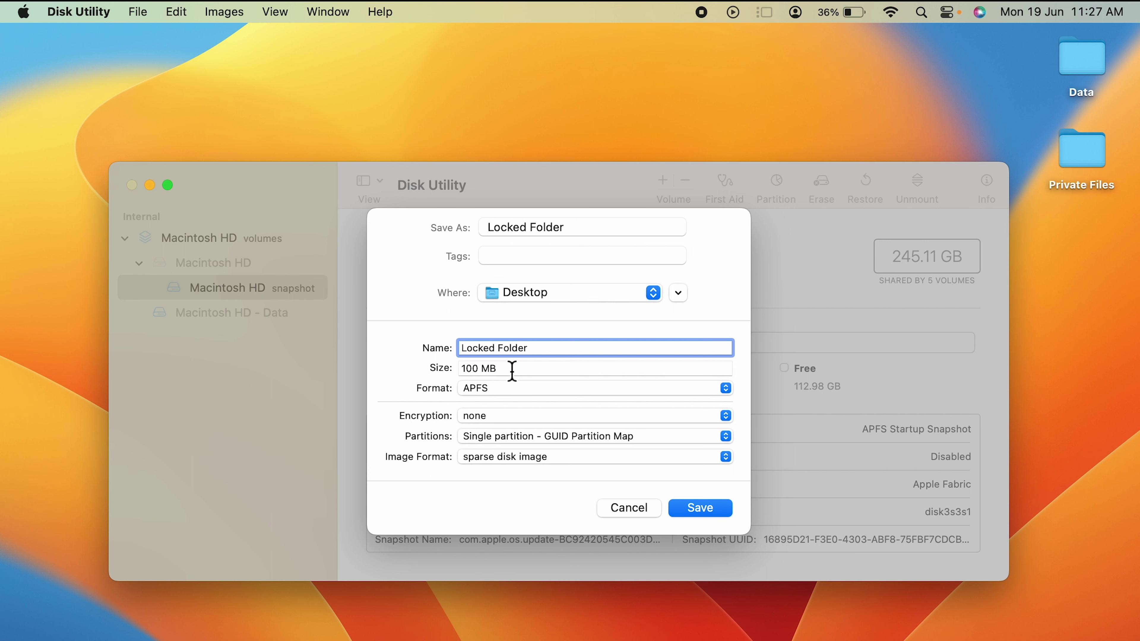
pyautogui.doubleClick(504, 375)
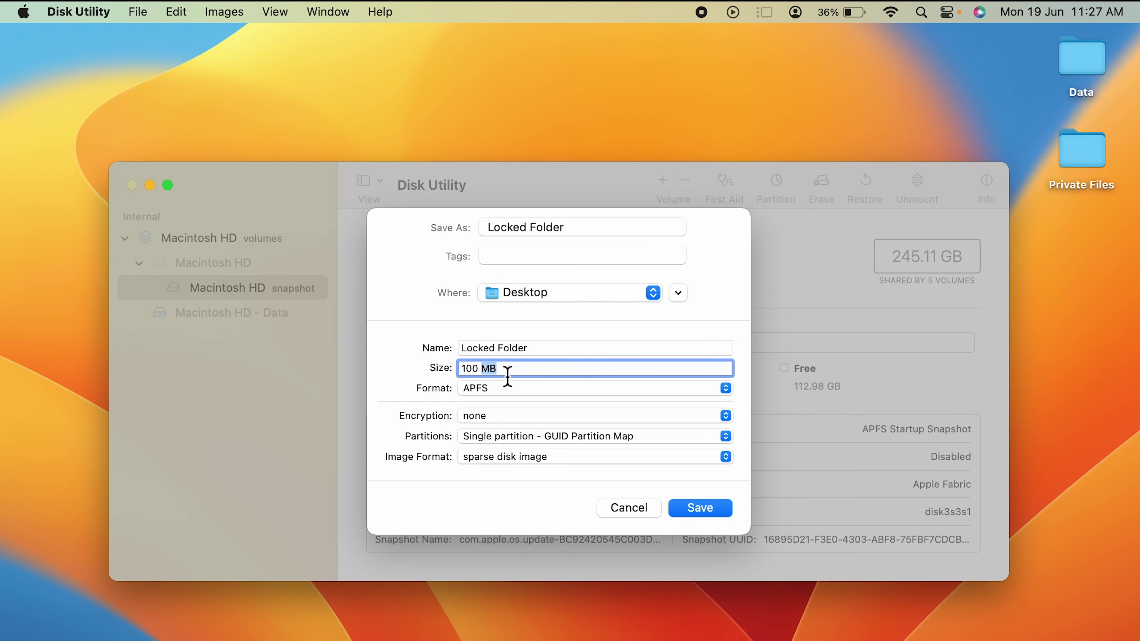
pyautogui.tripleClick(508, 377)
pyautogui.write('1')
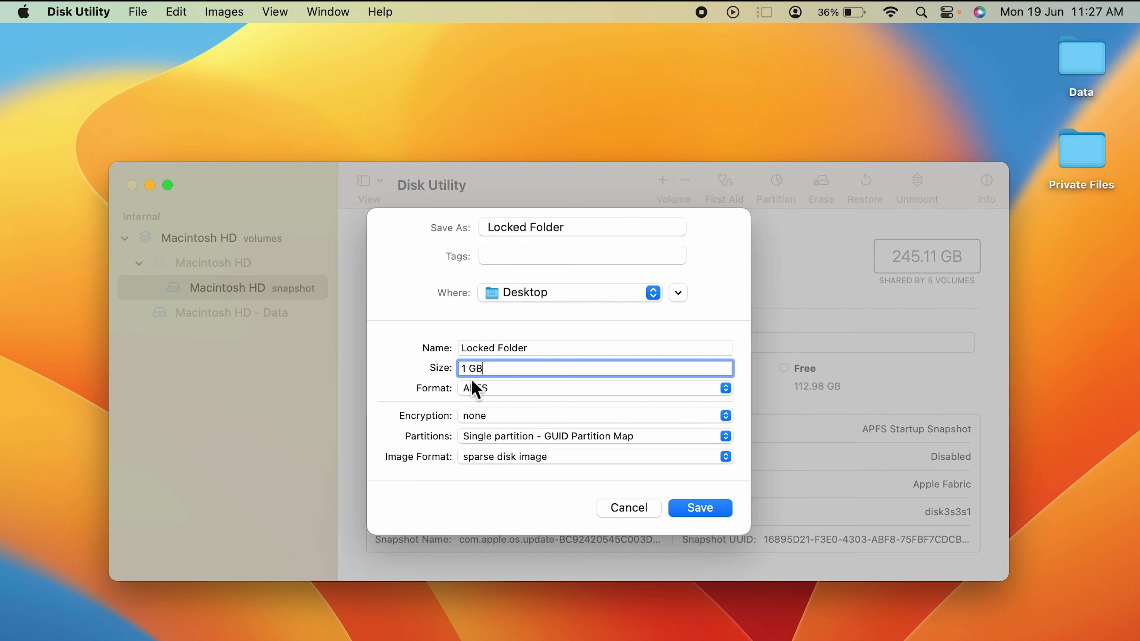
pyautogui.click(490, 418)
pyautogui.click(563, 465)
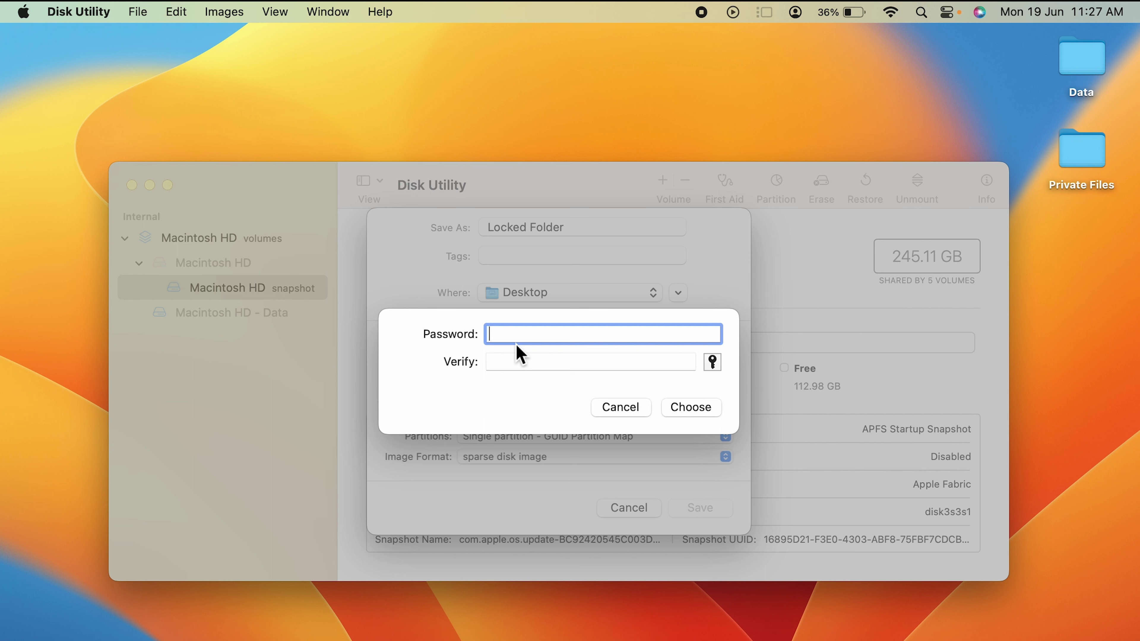
# Enter and verify the image password, then save Locked Folder.sparseimage to the desktop
pyautogui.write('1234')
pyautogui.click(502, 368)
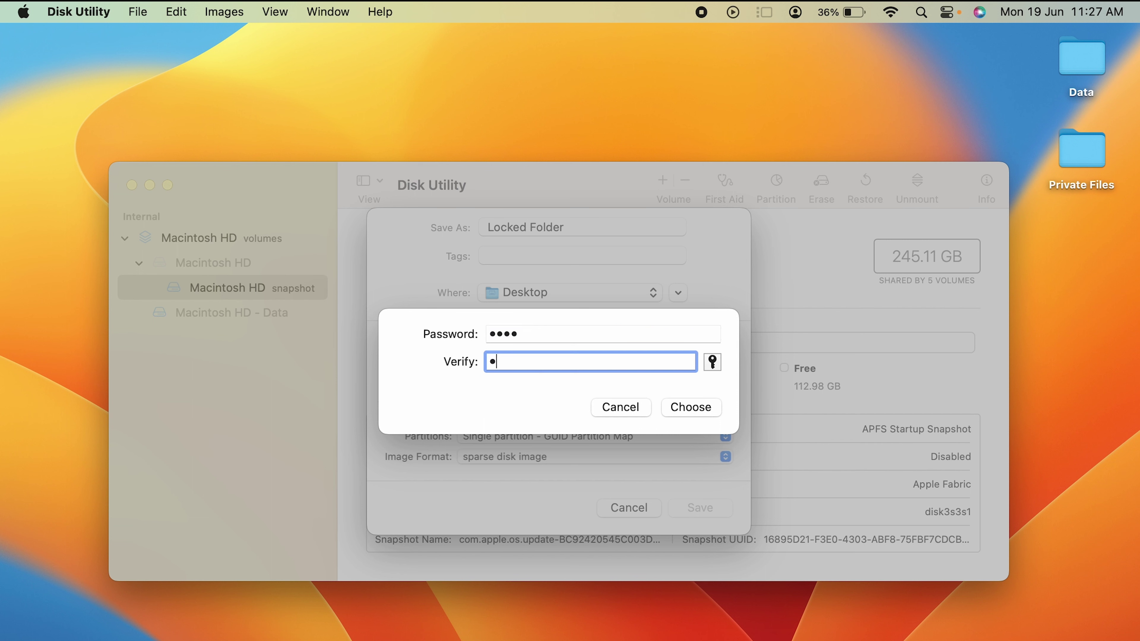
pyautogui.write('1234')
pyautogui.click(693, 409)
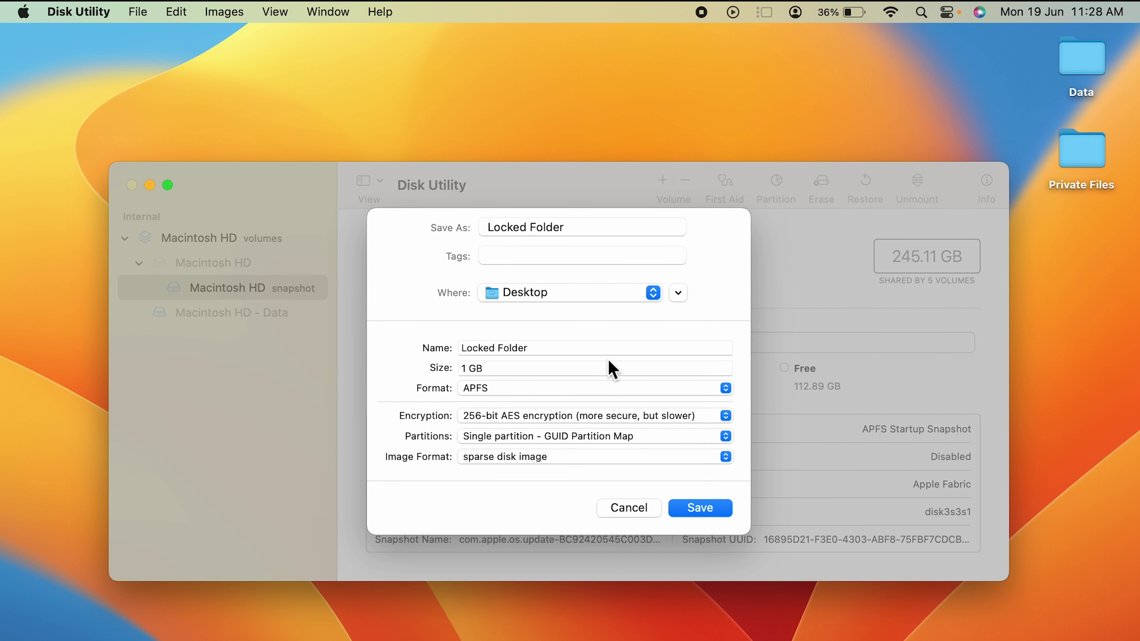
pyautogui.click(702, 509)
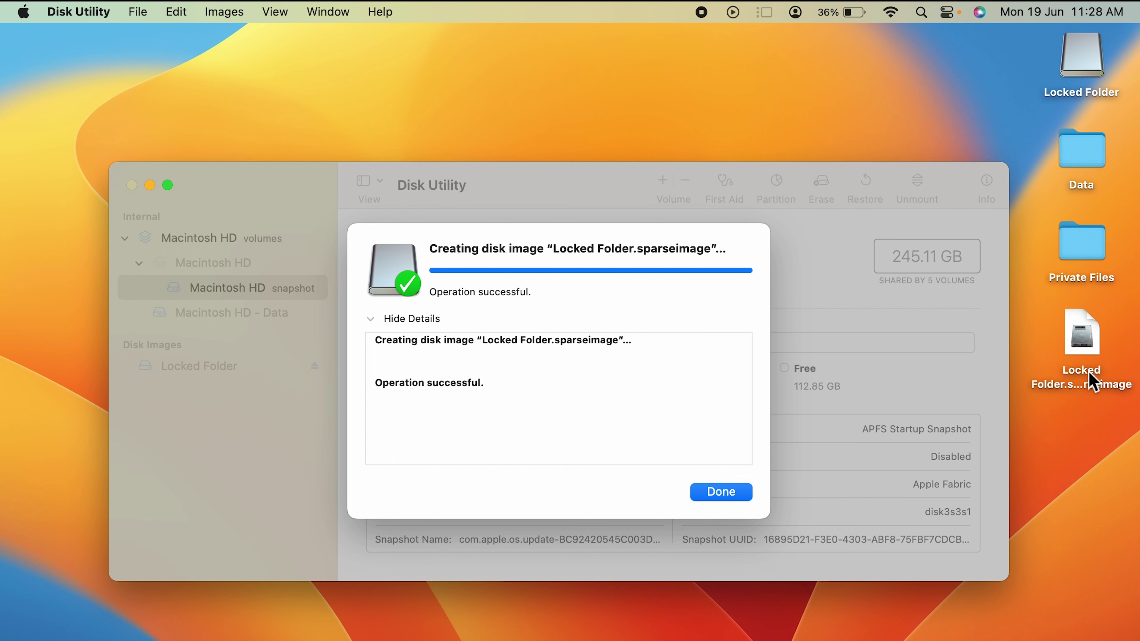
pyautogui.click(1096, 386)
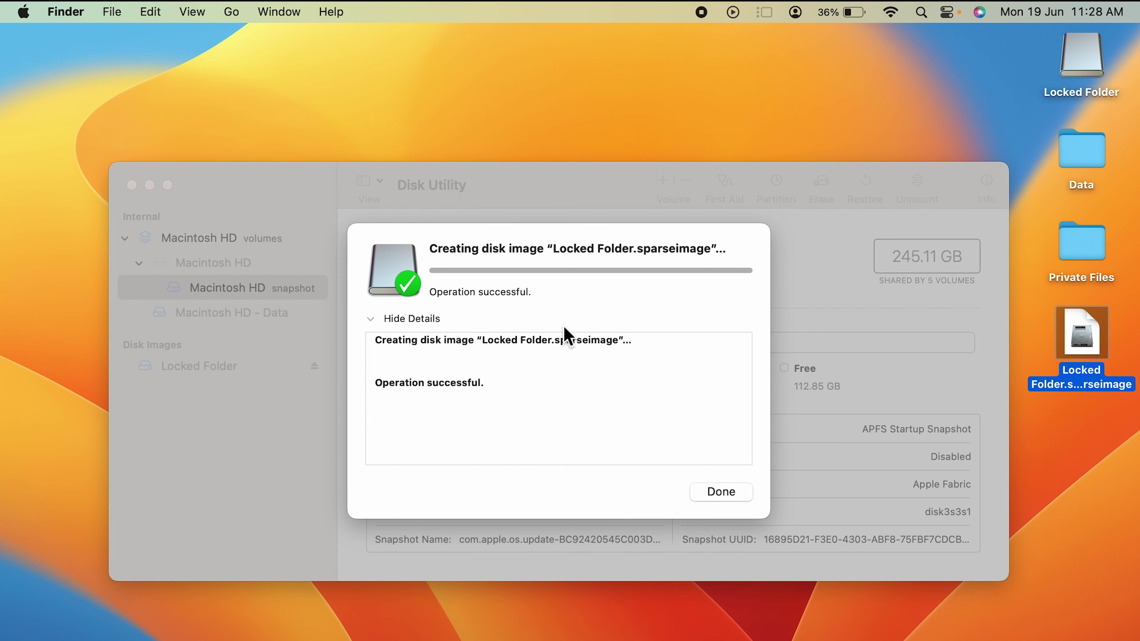
# Dismiss the success message, minimize Disk Utility, and eject the Locked Folder volume
pyautogui.click(721, 493)
pyautogui.press('super+m')
pyautogui.click(636, 141)
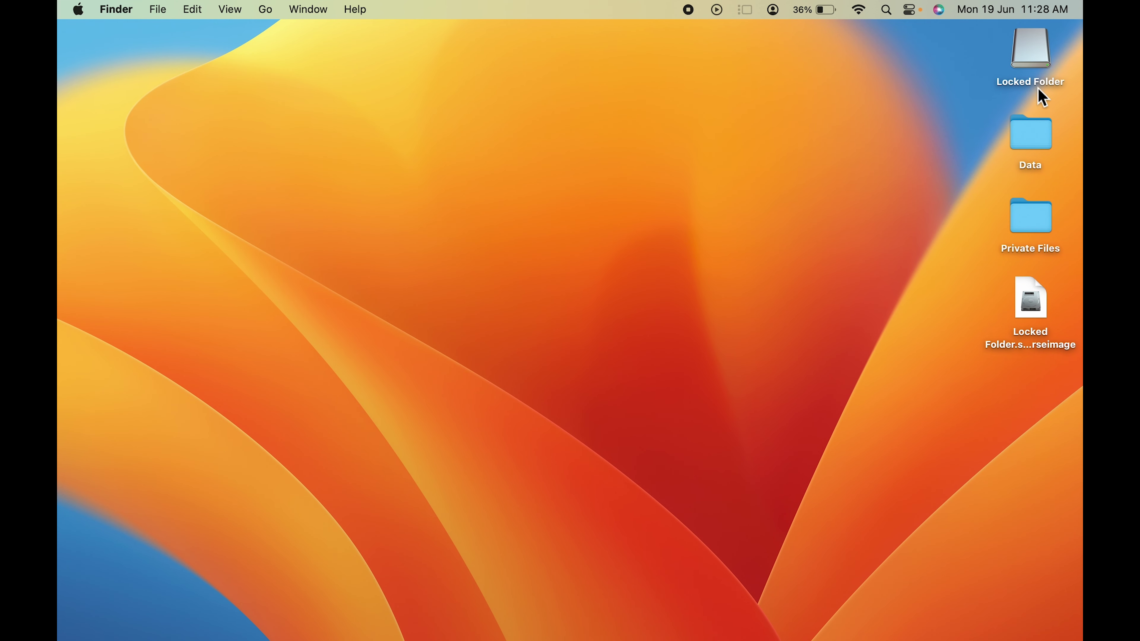
pyautogui.rightClick(1028, 53)
pyautogui.click(926, 94)
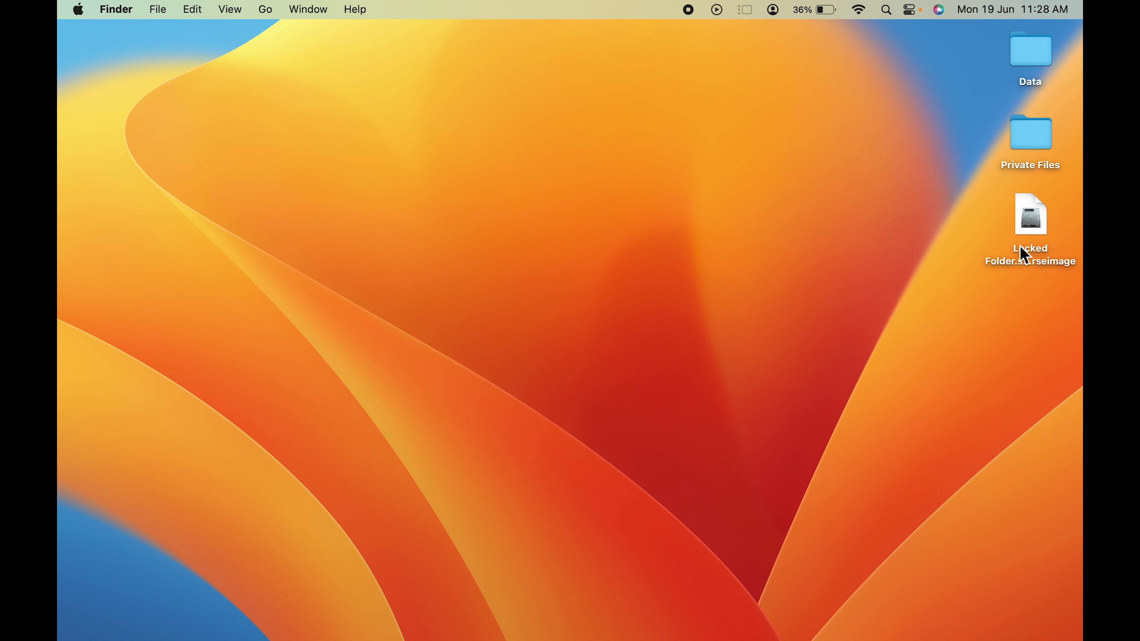
# Remount Locked Folder.sparseimage with its password and open the volume and Private Files
pyautogui.doubleClick(1036, 264)
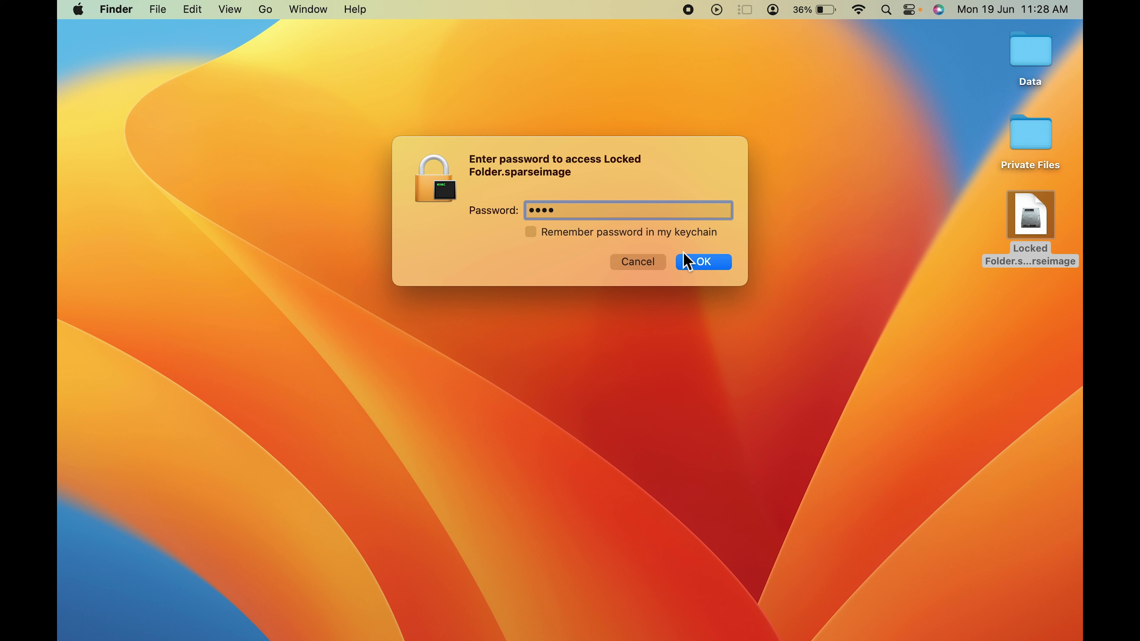
pyautogui.click(701, 262)
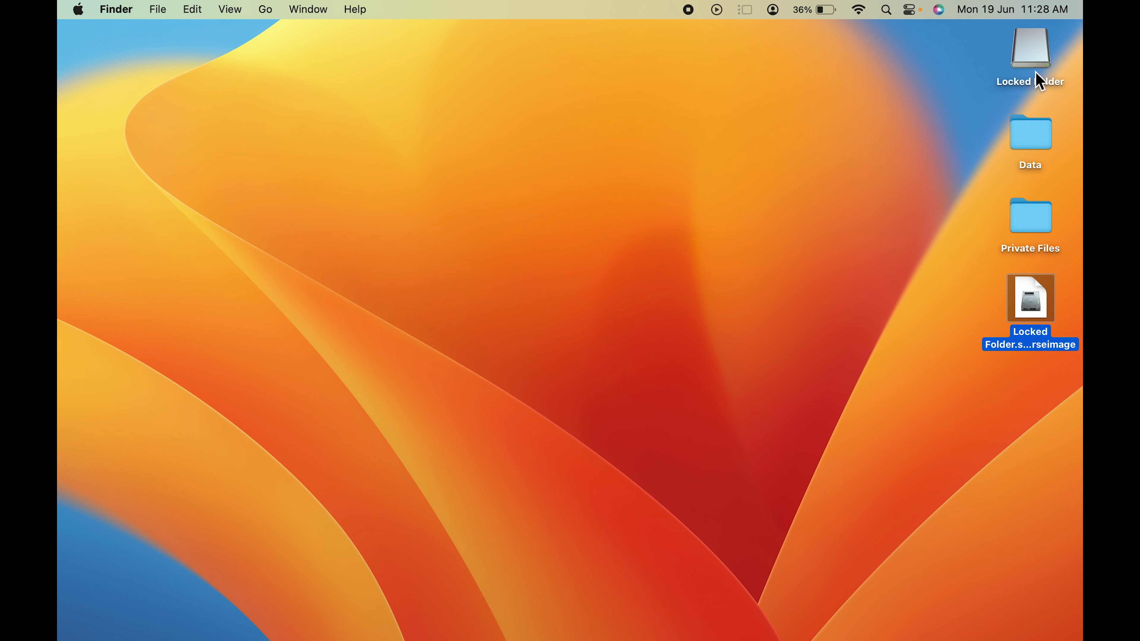
pyautogui.doubleClick(1035, 63)
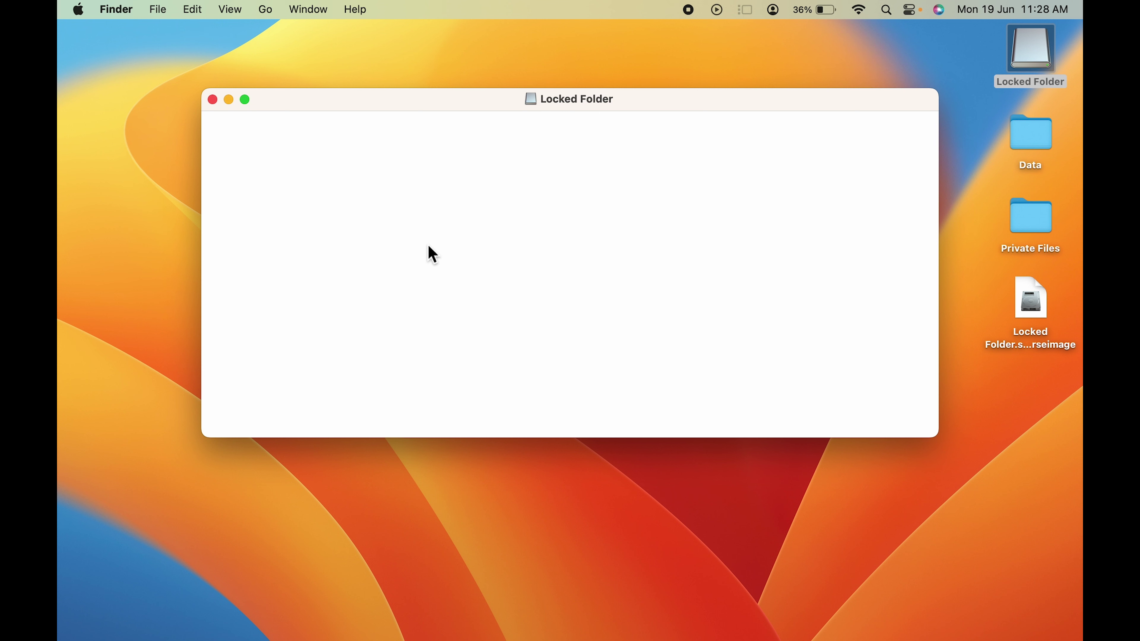
pyautogui.doubleClick(1047, 225)
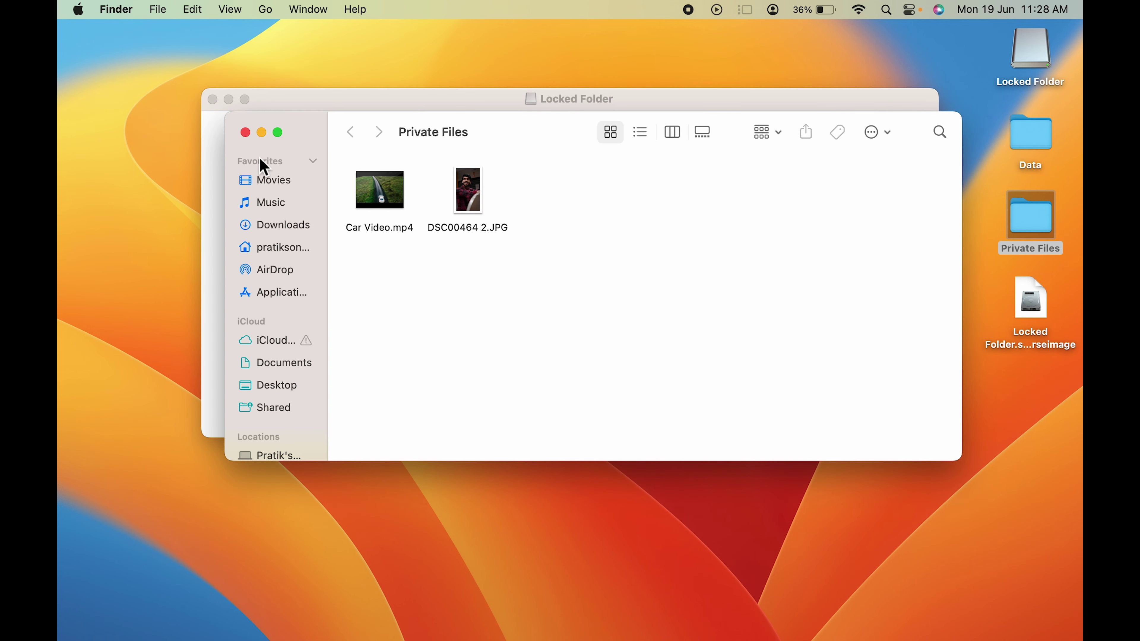
# Move Private Files from the desktop into the Locked Folder volume, then close its window
pyautogui.click(1035, 232)
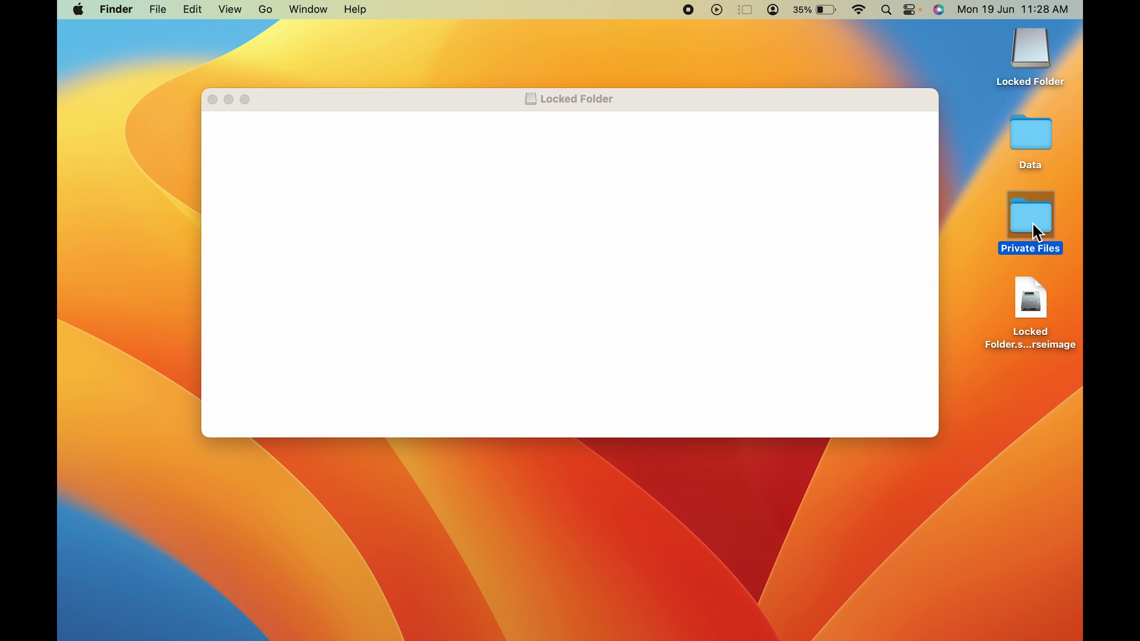
pyautogui.click(513, 240)
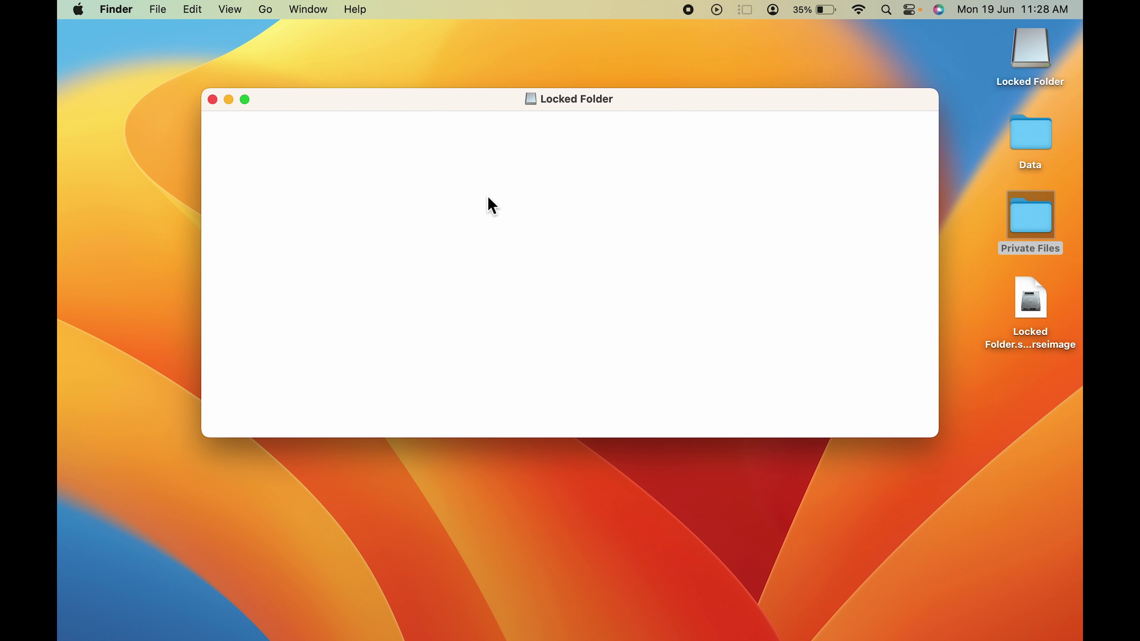
pyautogui.press('super+v')
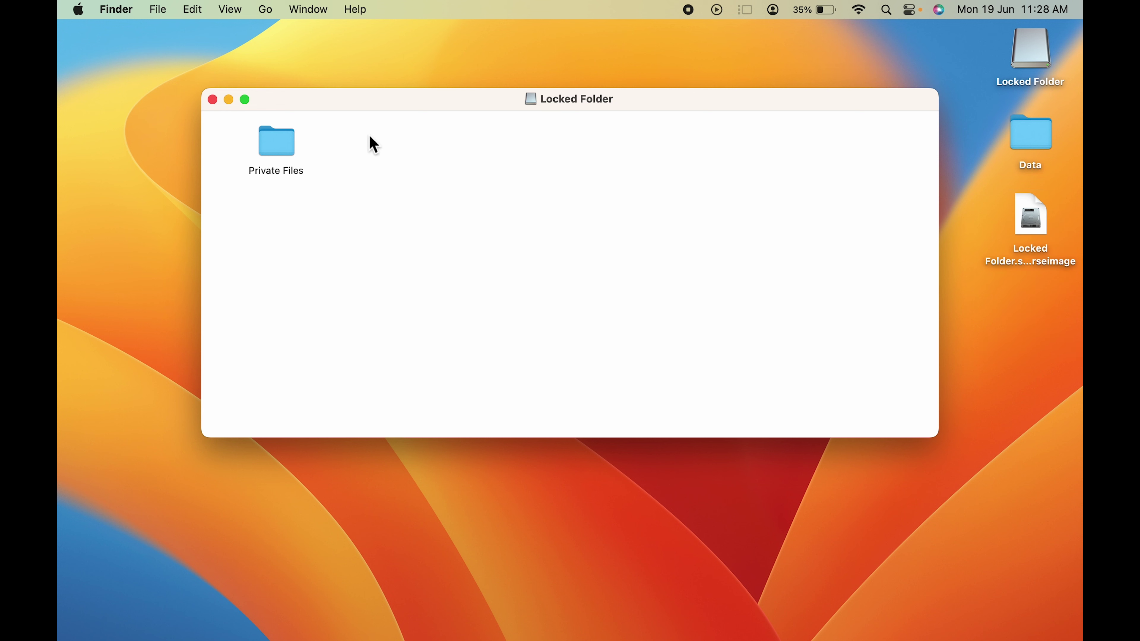
pyautogui.click(213, 99)
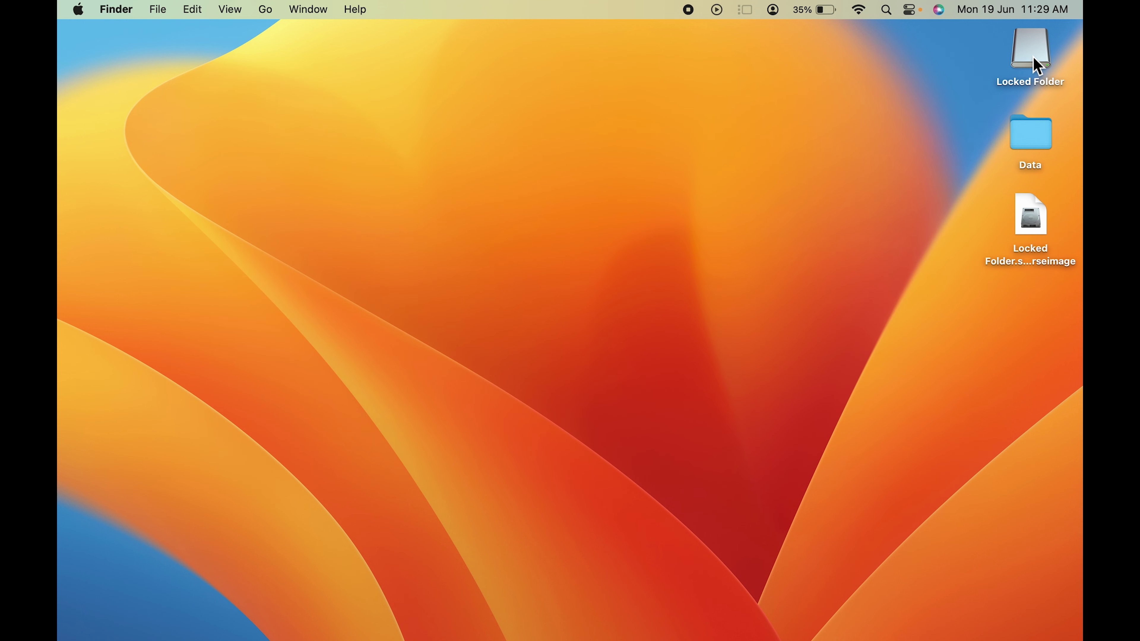
# Eject Locked Folder and remount it from the sparse image with its password
pyautogui.rightClick(1037, 67)
pyautogui.click(928, 93)
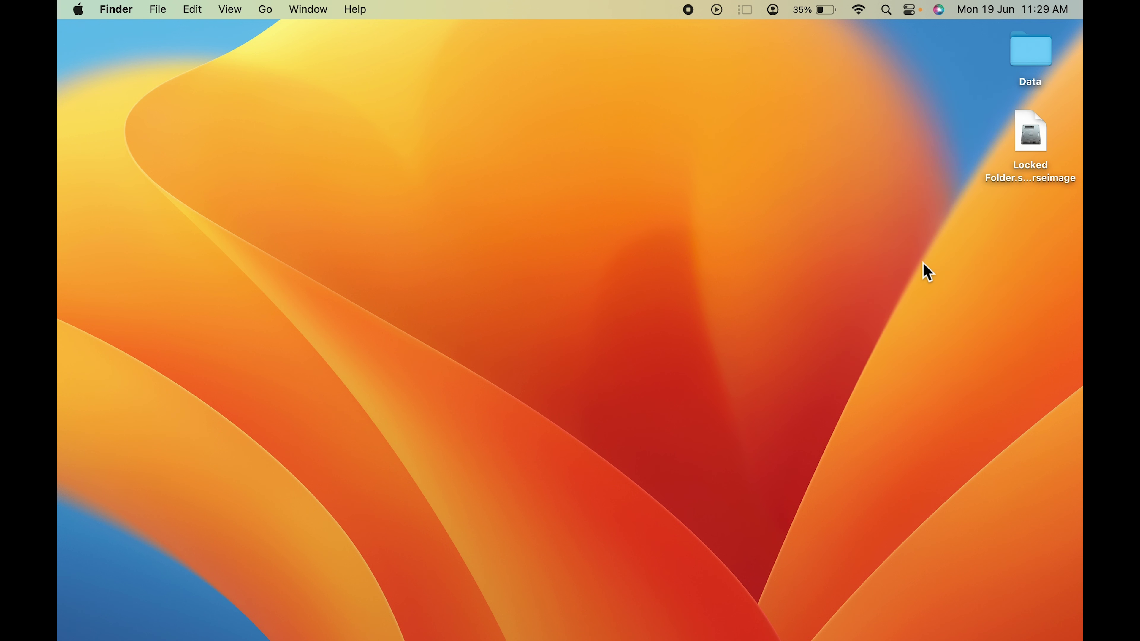
pyautogui.doubleClick(1036, 179)
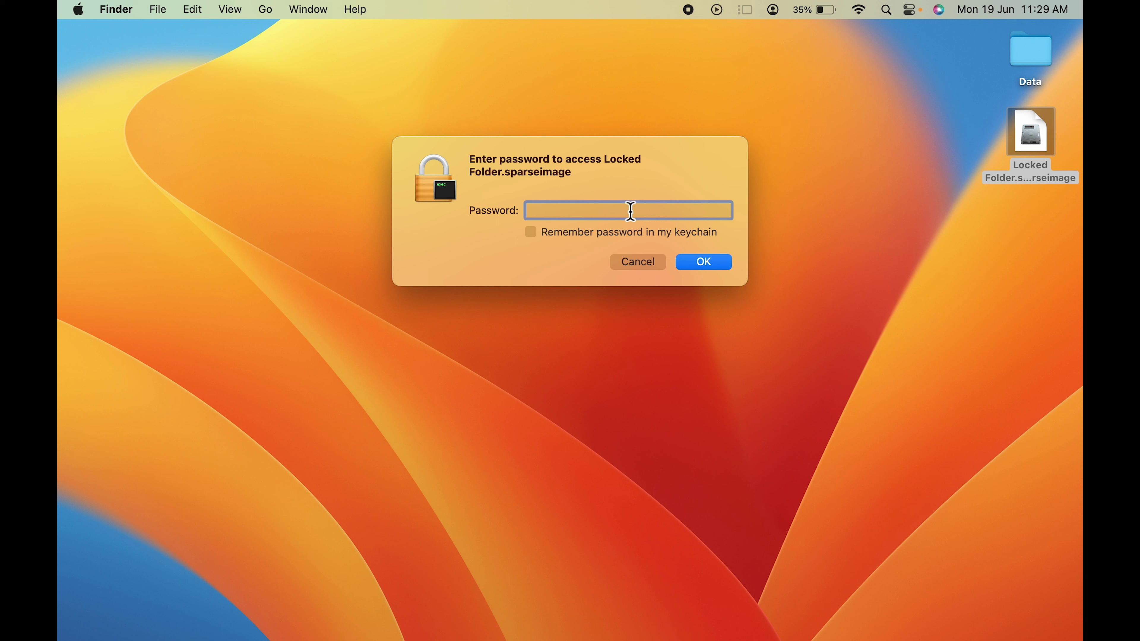
pyautogui.click(718, 267)
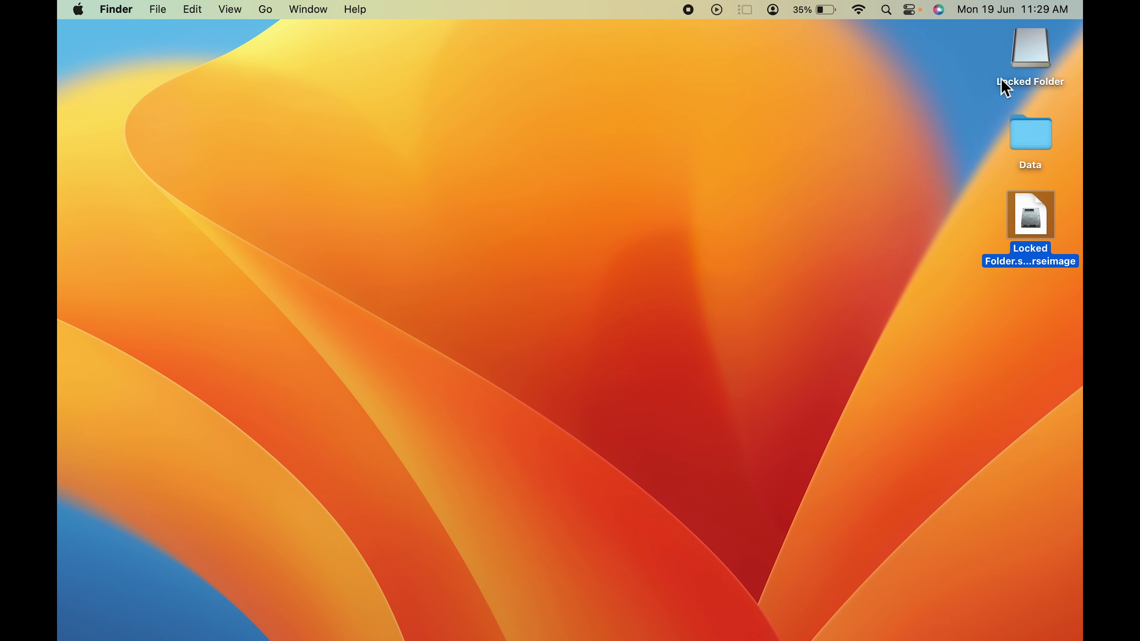
# Check that Private Files sits inside the remounted volume, then close both windows
pyautogui.doubleClick(1035, 43)
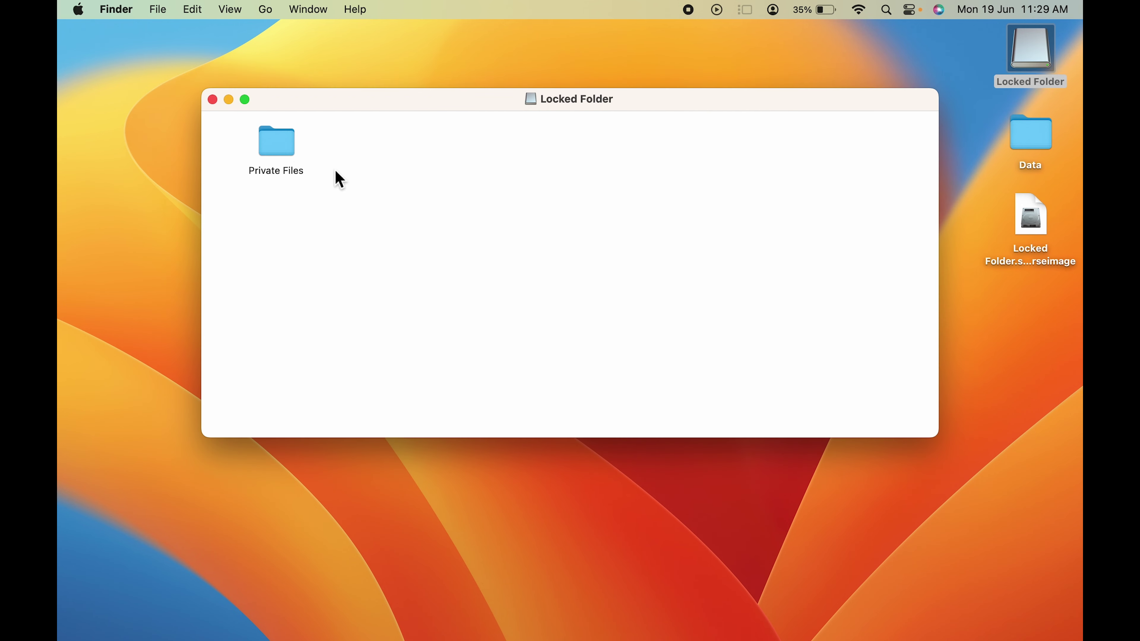
pyautogui.doubleClick(279, 153)
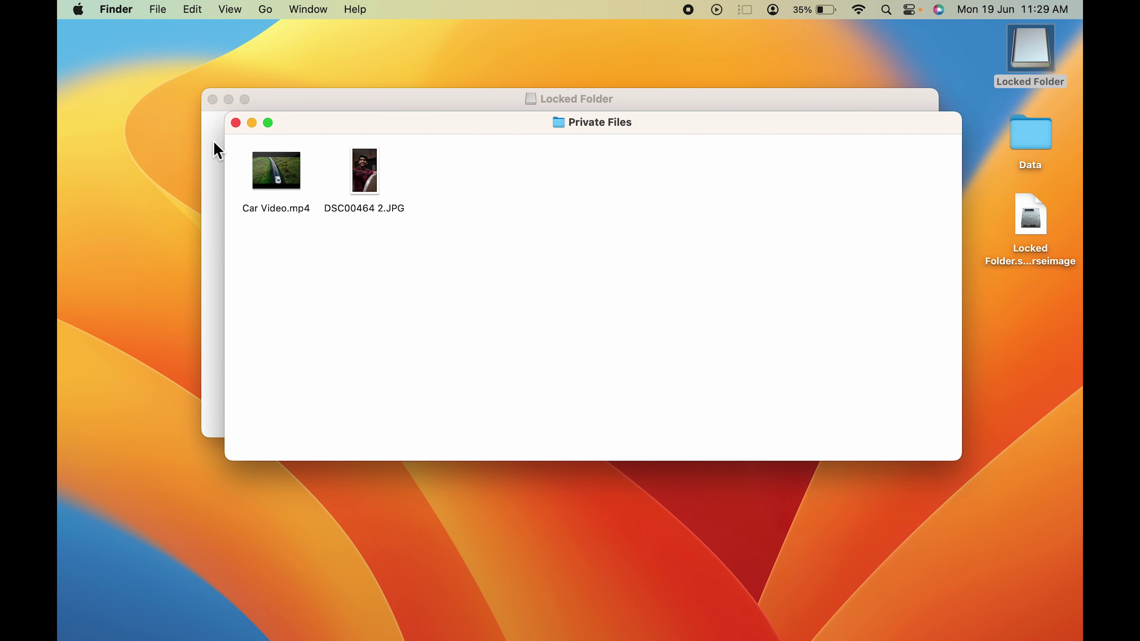
pyautogui.click(236, 123)
pyautogui.click(213, 99)
pyautogui.click(893, 263)
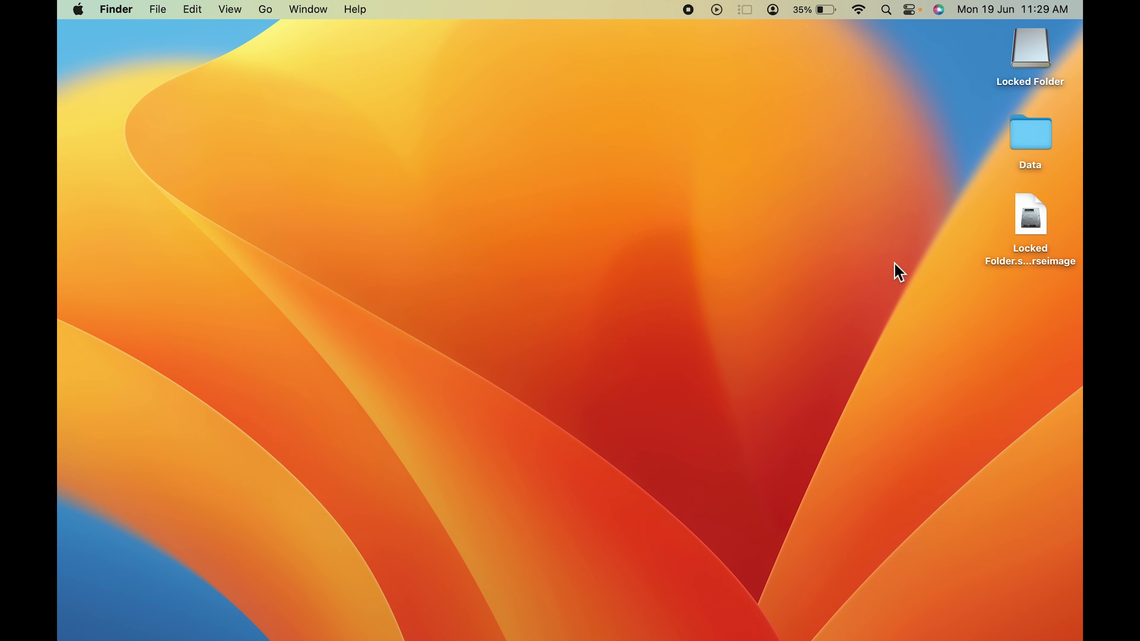